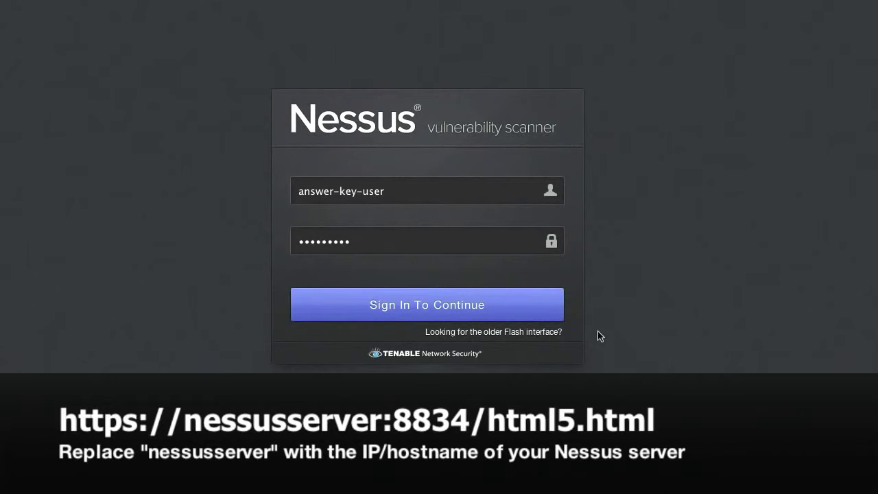
# Sign in and start a new scan policy from the Policies list.
pyautogui.click(454, 308)
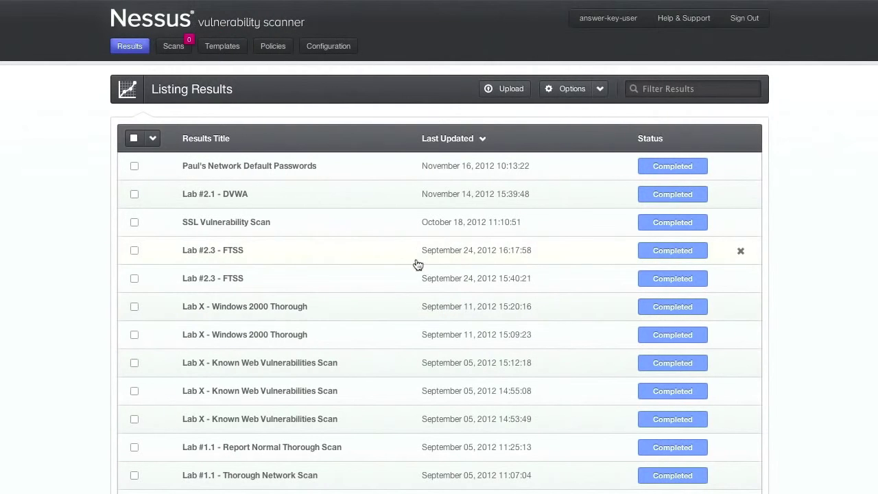
pyautogui.click(273, 46)
pyautogui.click(447, 90)
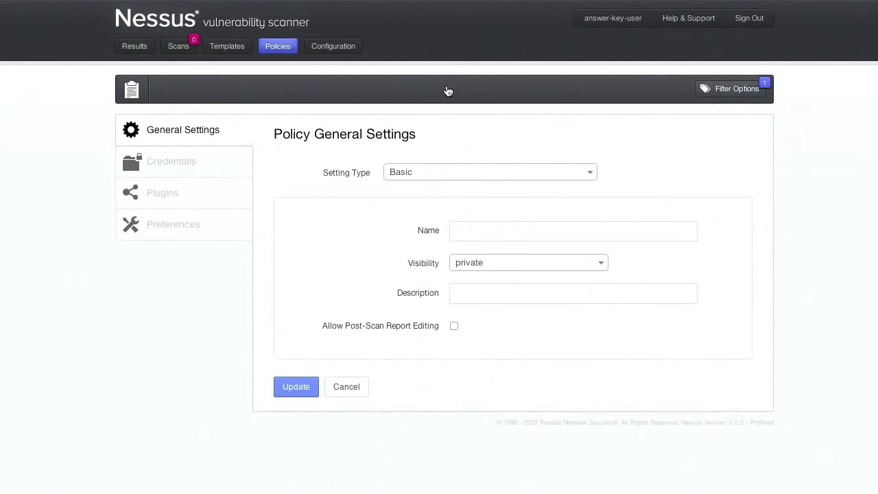
# Keep Basic as the setting type, name the policy 'test', and go to its Credentials.
pyautogui.click(456, 178)
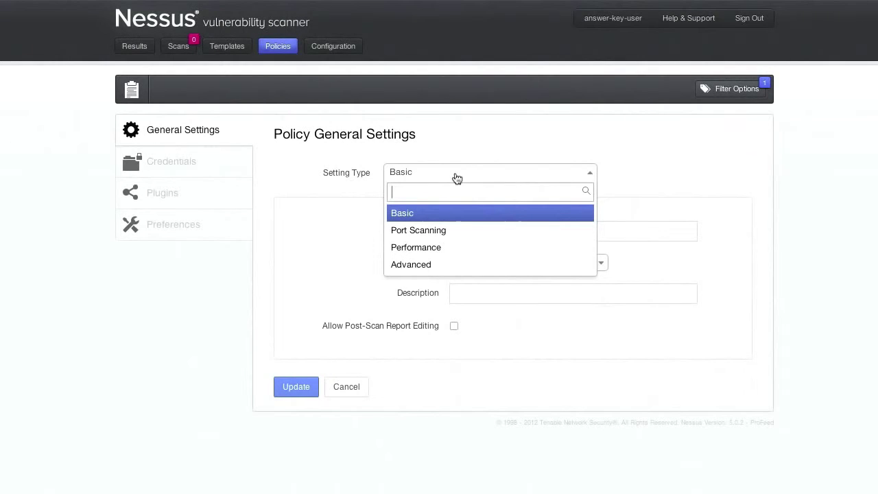
pyautogui.write('ad')
pyautogui.press('BackSpace')
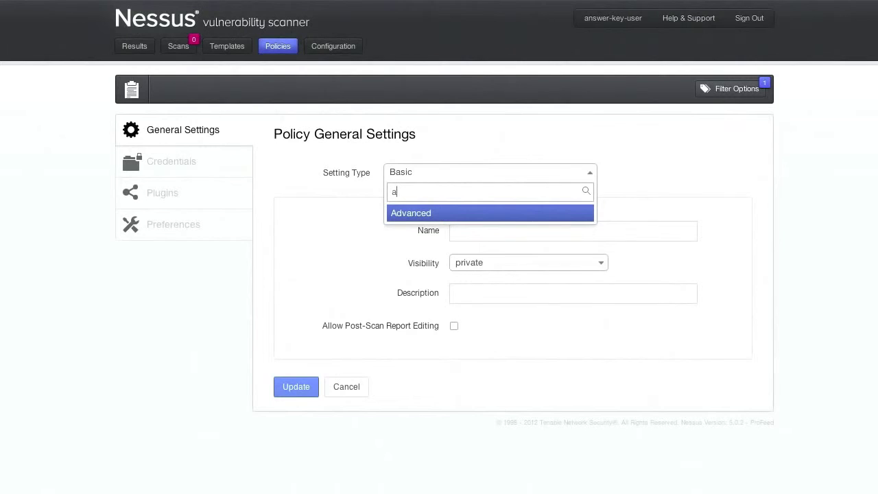
pyautogui.press('BackSpace')
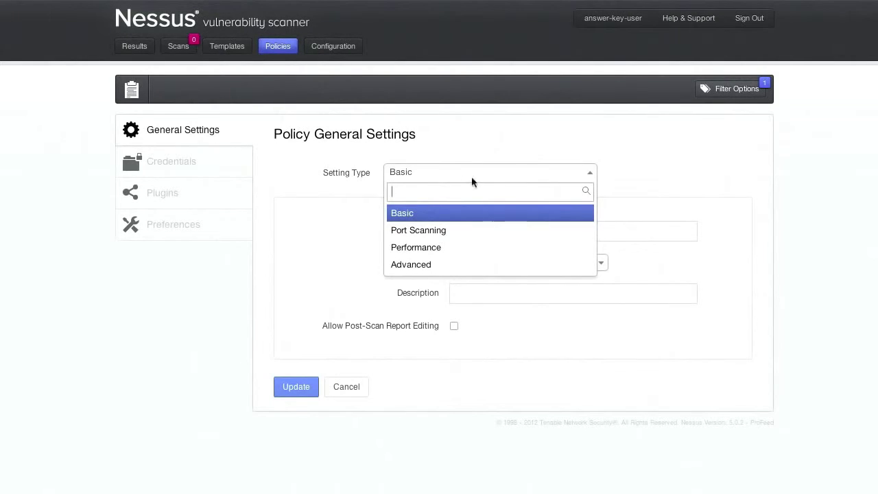
pyautogui.click(611, 189)
pyautogui.click(562, 233)
pyautogui.write('test')
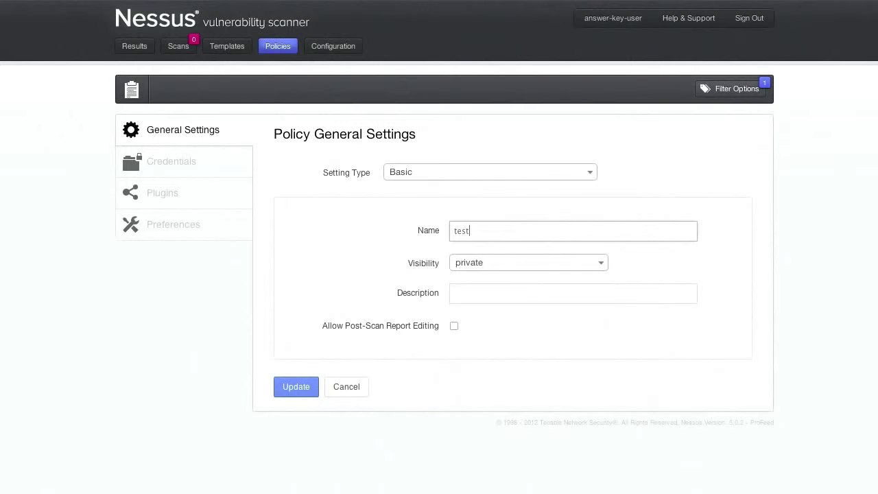
pyautogui.click(192, 170)
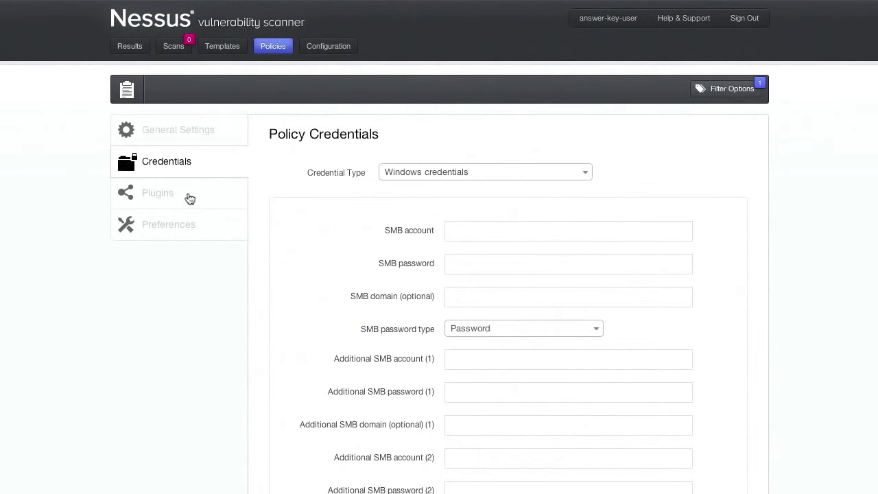
# Show the policy's plugin families, expand Backdoors, and clear all plugin filters.
pyautogui.click(189, 198)
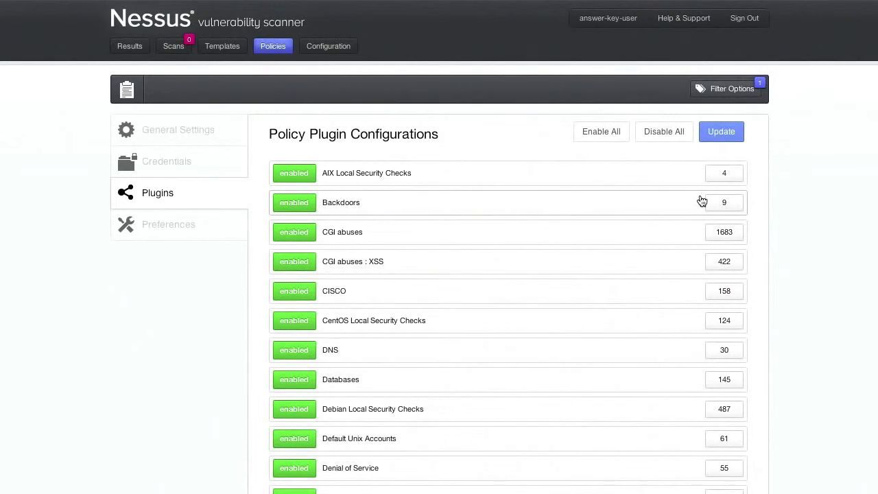
pyautogui.click(726, 203)
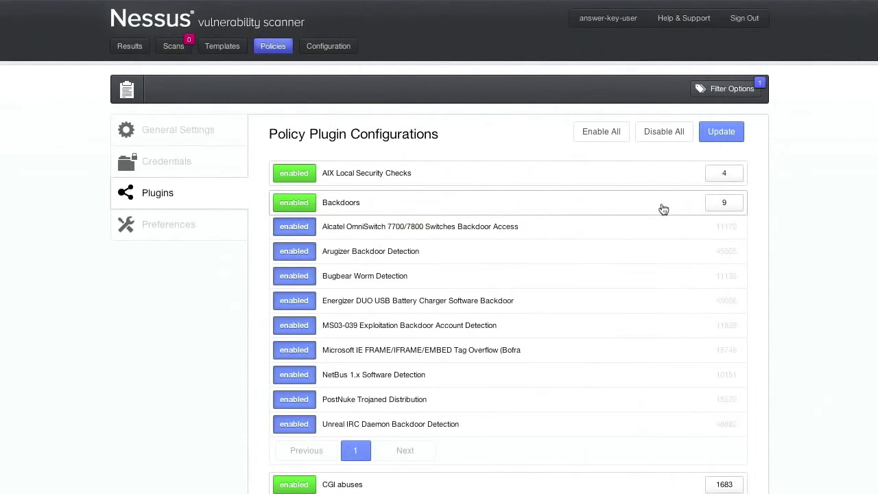
pyautogui.click(727, 90)
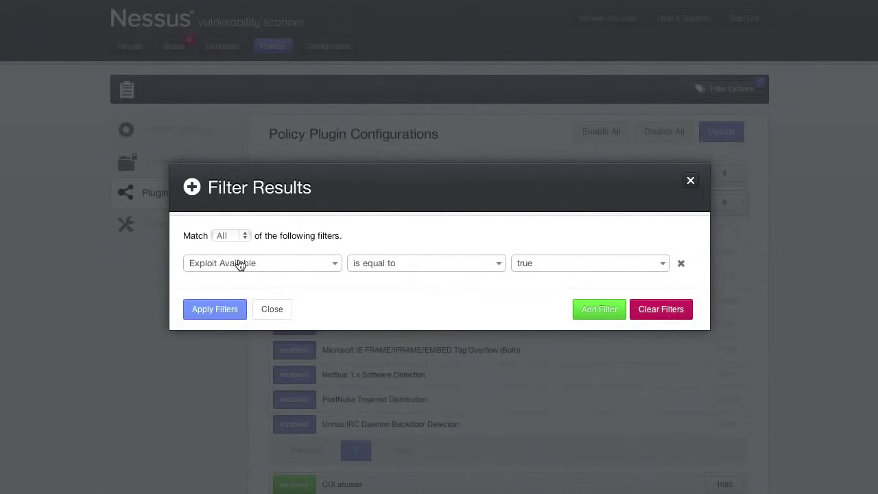
pyautogui.click(671, 313)
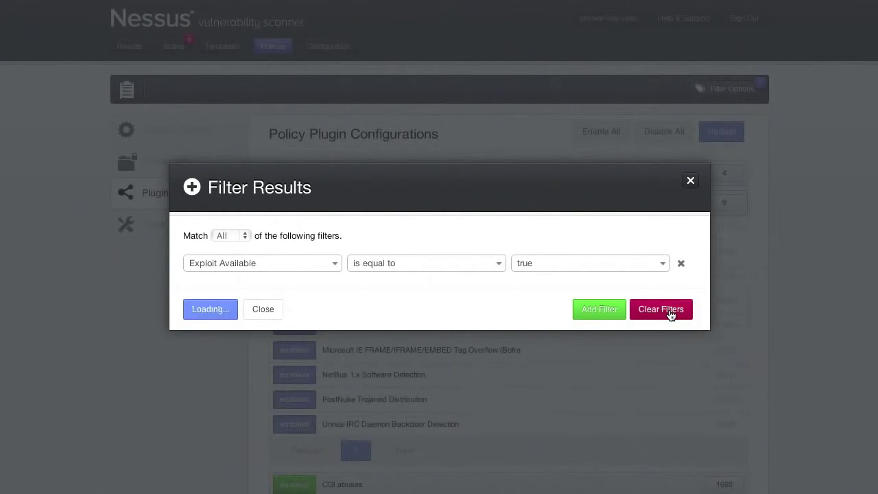
# Disable plugins DSA-050 through DSA-053 on page 3 of Debian Local Security Checks.
pyautogui.scroll(-3, 587, 234)
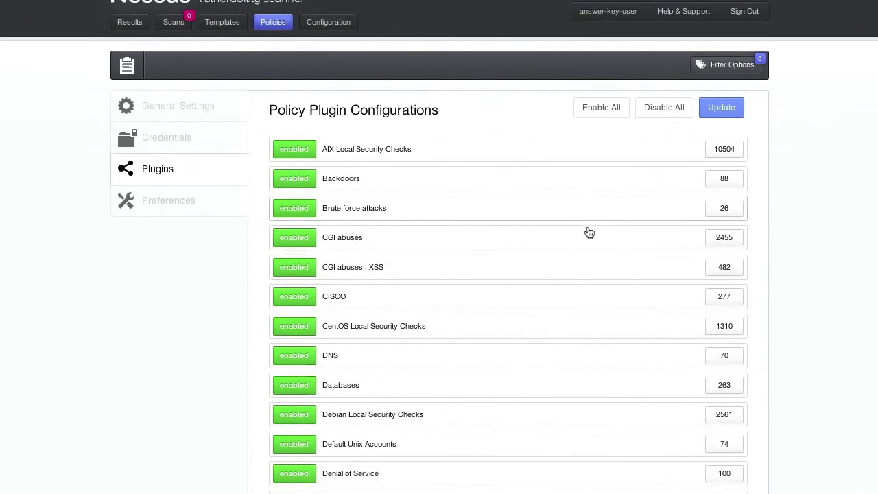
pyautogui.click(725, 237)
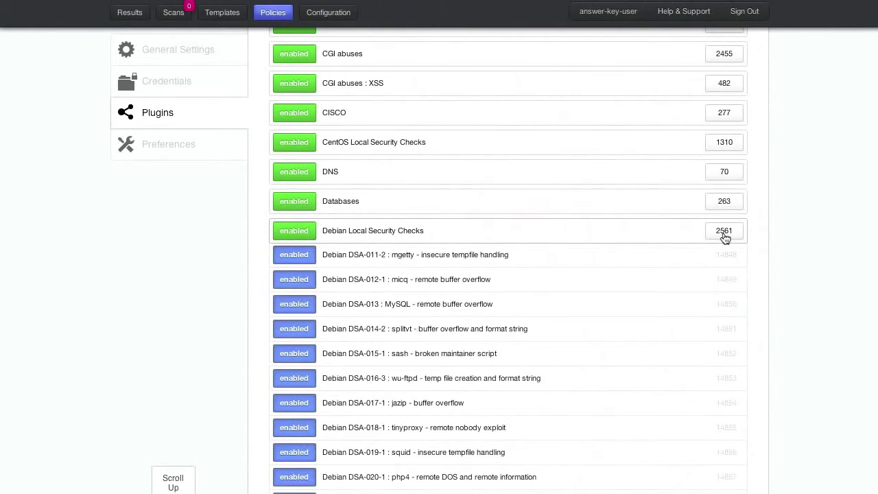
pyautogui.scroll(-3, 645, 270)
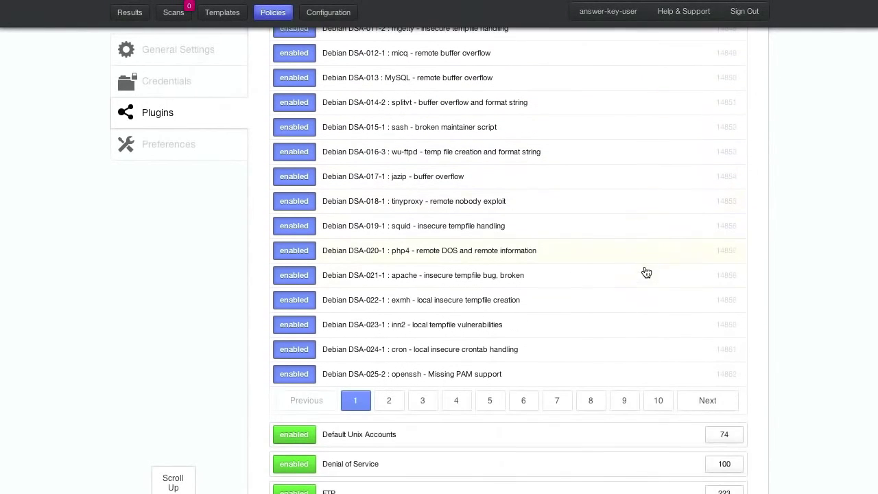
pyautogui.click(395, 409)
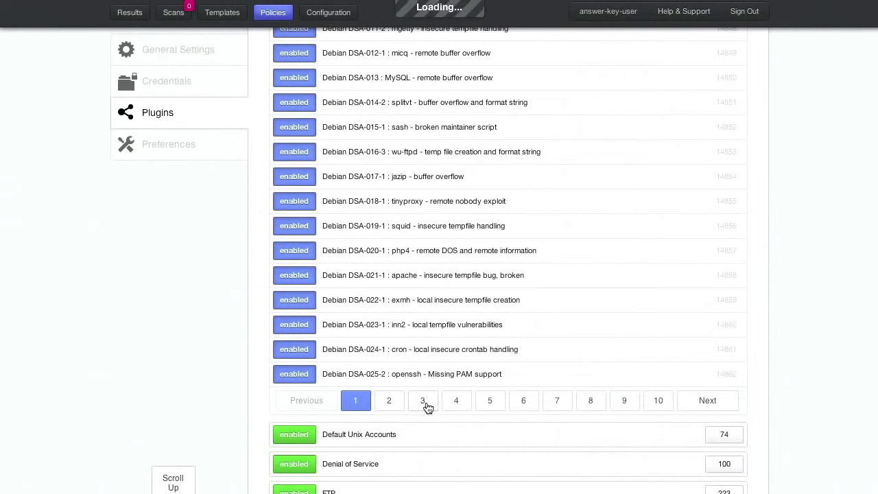
pyautogui.click(425, 404)
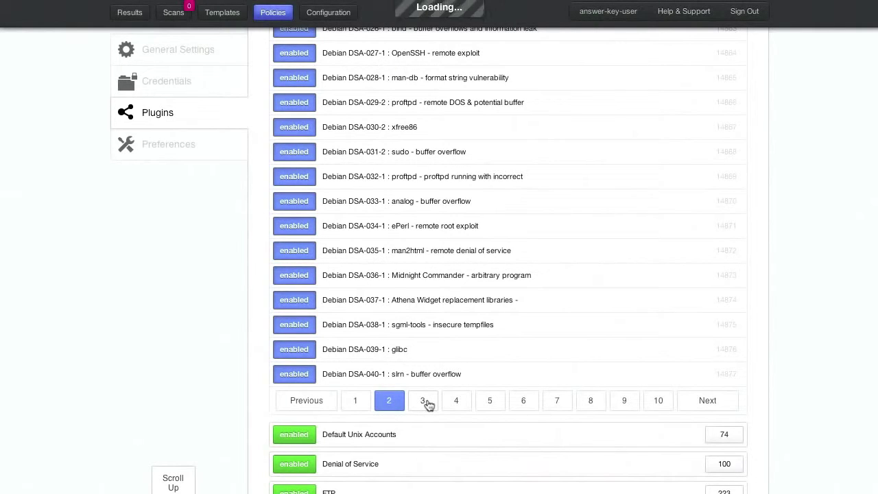
pyautogui.click(301, 326)
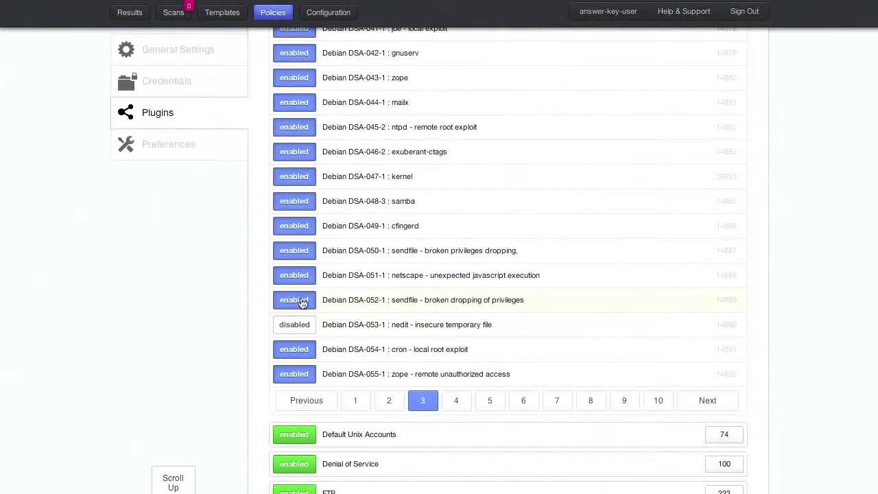
pyautogui.click(302, 302)
pyautogui.click(302, 273)
pyautogui.click(296, 254)
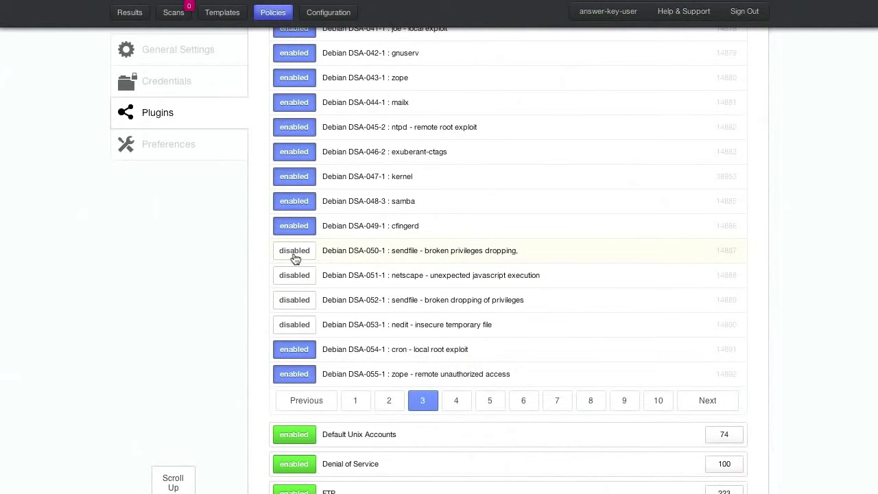
pyautogui.scroll(5, 294, 257)
pyautogui.scroll(2, 172, 223)
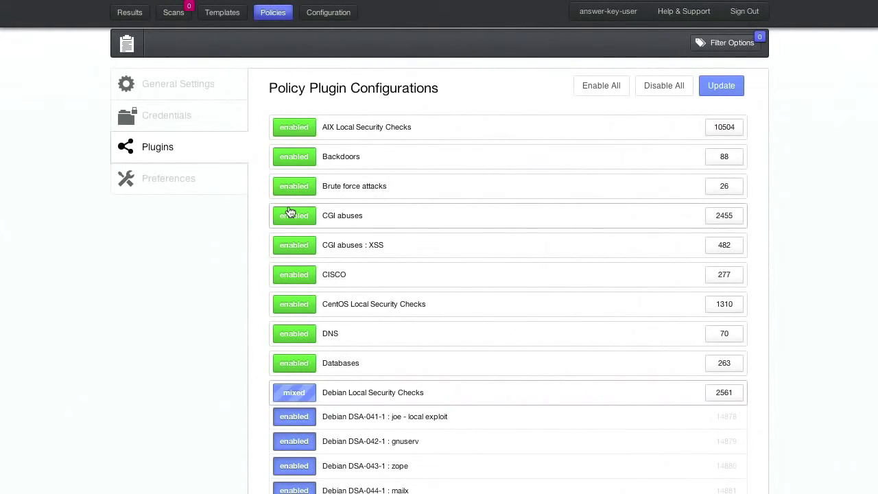
# Filter the scan templates list by 'web' to show only the two web templates.
pyautogui.click(222, 13)
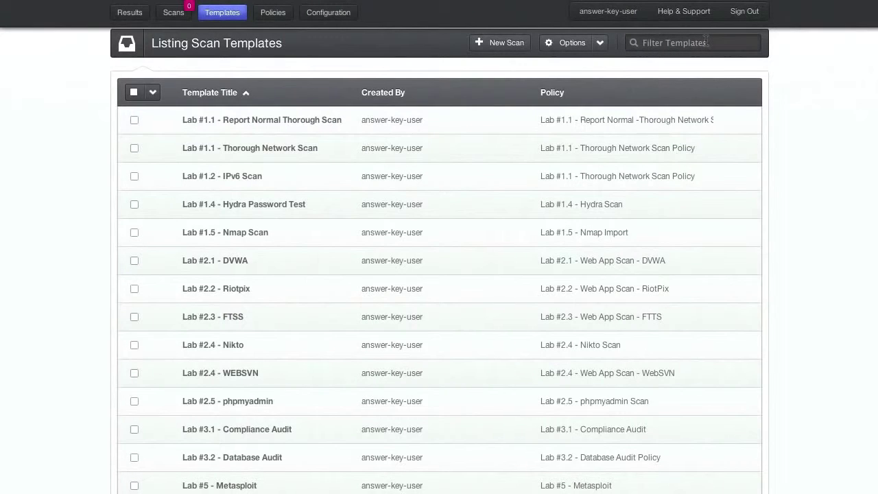
pyautogui.click(703, 42)
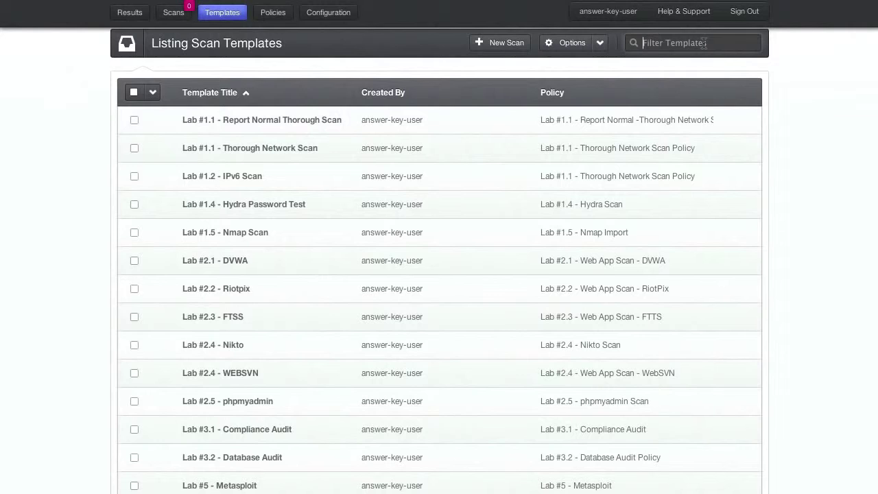
pyautogui.write('web')
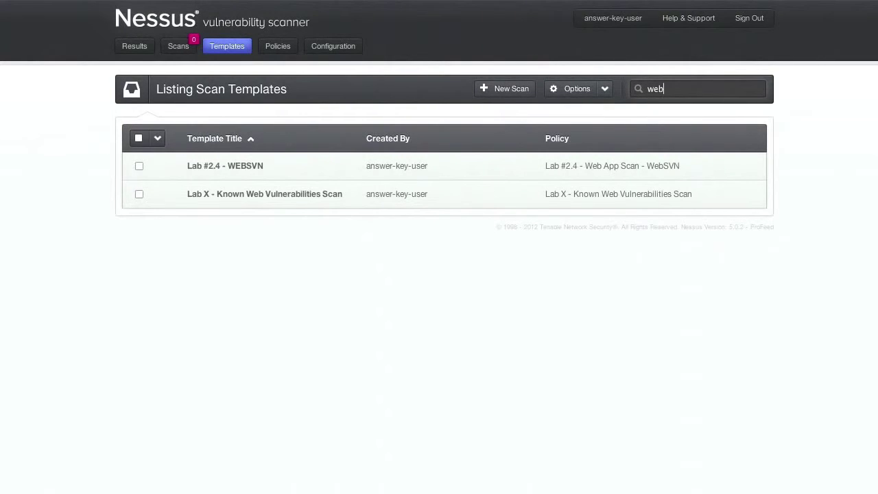
# Start a new scan, search 'web' in its Scan Policy list, then cancel it.
pyautogui.click(511, 90)
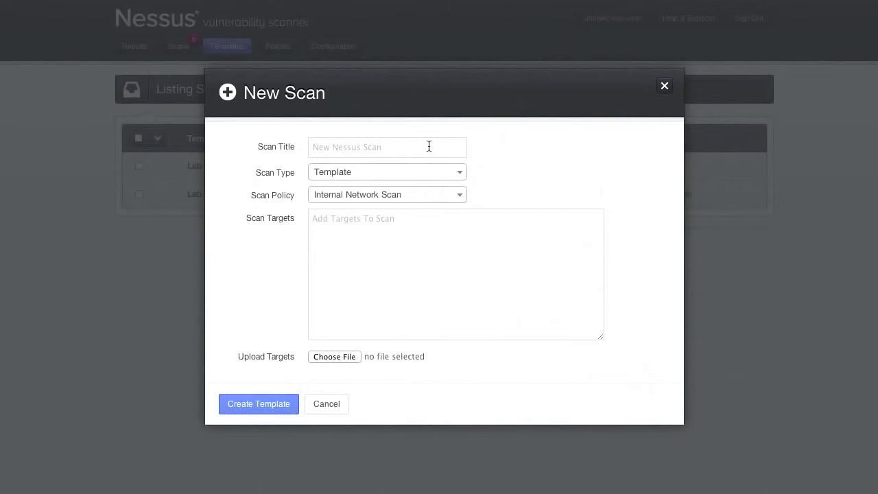
pyautogui.click(357, 199)
pyautogui.write('web')
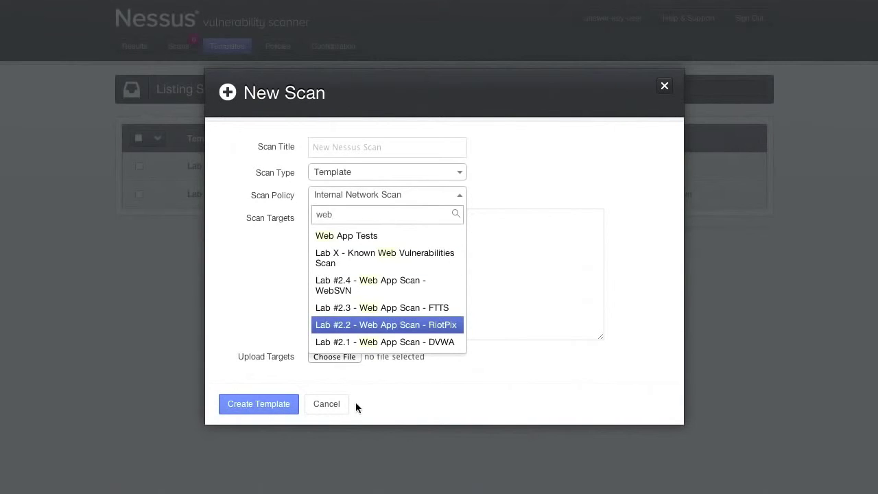
pyautogui.click(326, 405)
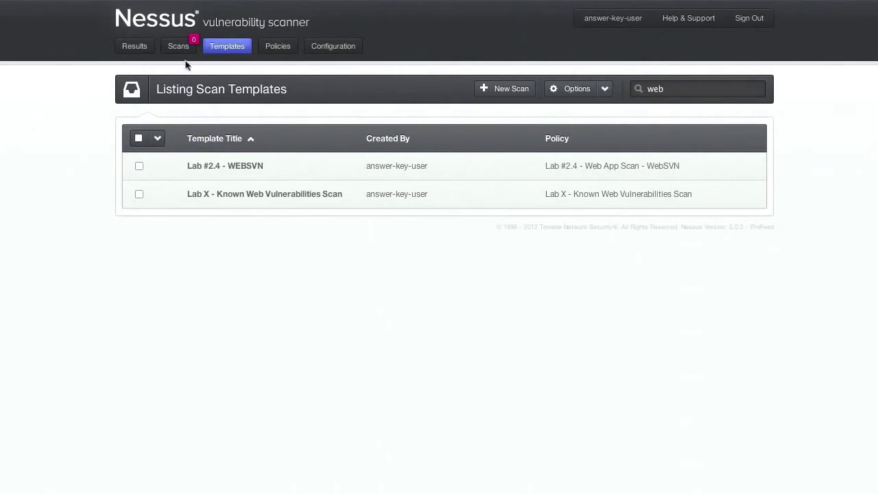
# Delete 'web' from the template filter and scroll through the full template list.
pyautogui.click(682, 88)
pyautogui.press('BackSpace')
pyautogui.press('BackSpace')
pyautogui.press('BackSpace')
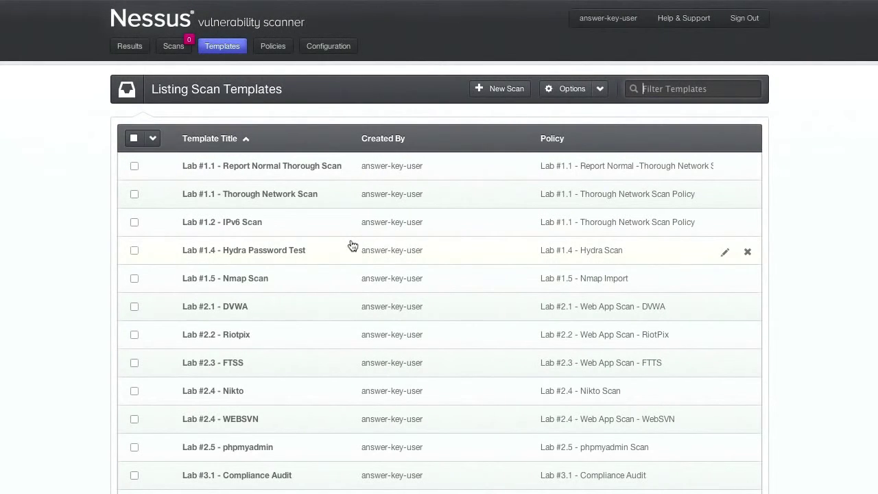
pyautogui.scroll(-3, 305, 268)
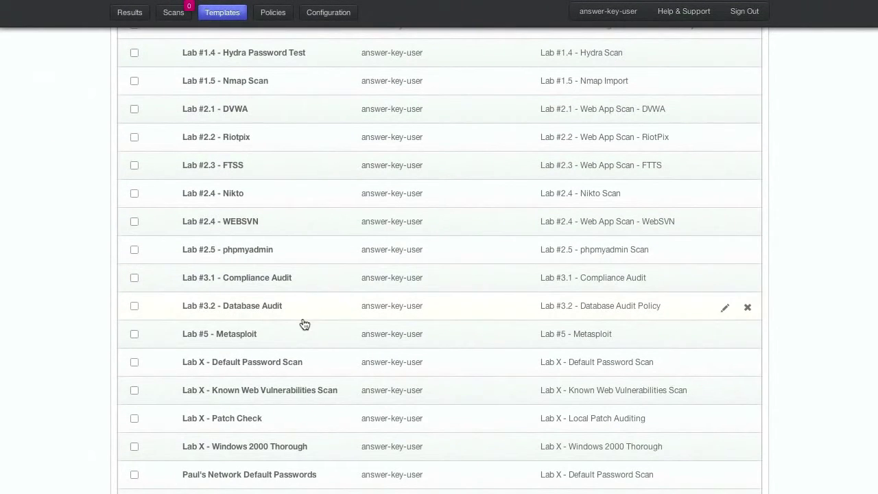
pyautogui.scroll(-1, 305, 323)
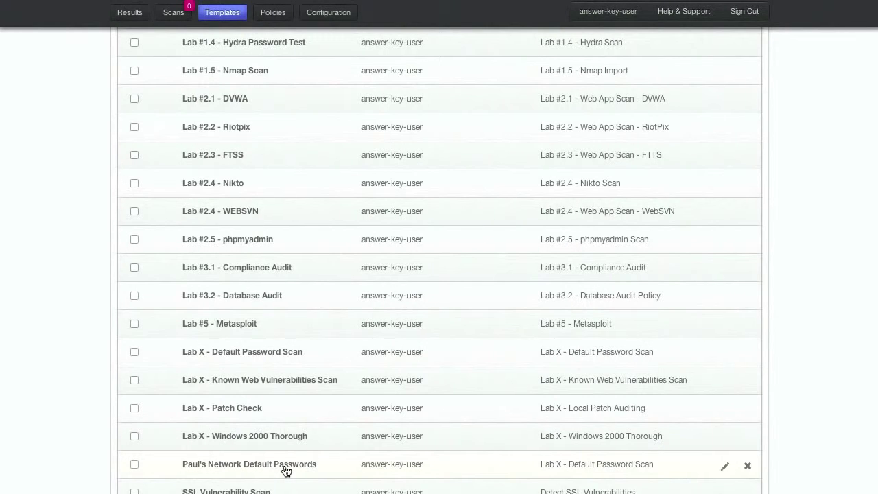
# Launch the Network Default Passwords scan template.
pyautogui.click(286, 471)
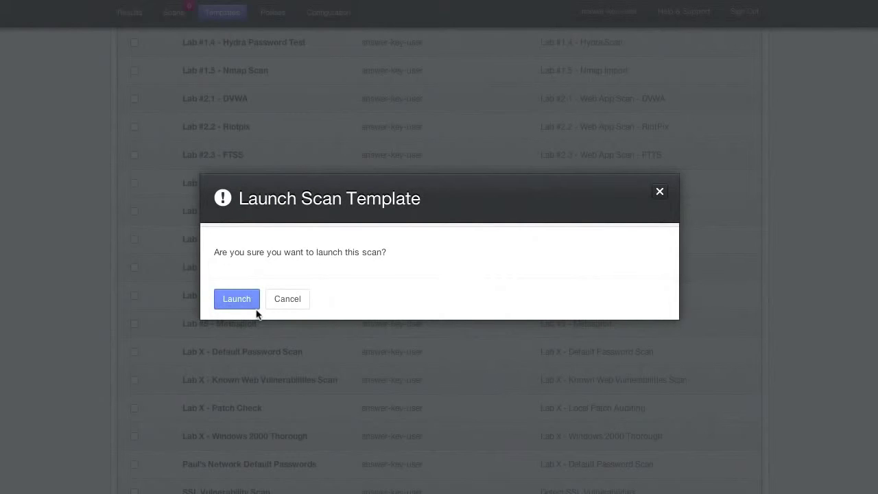
pyautogui.click(239, 302)
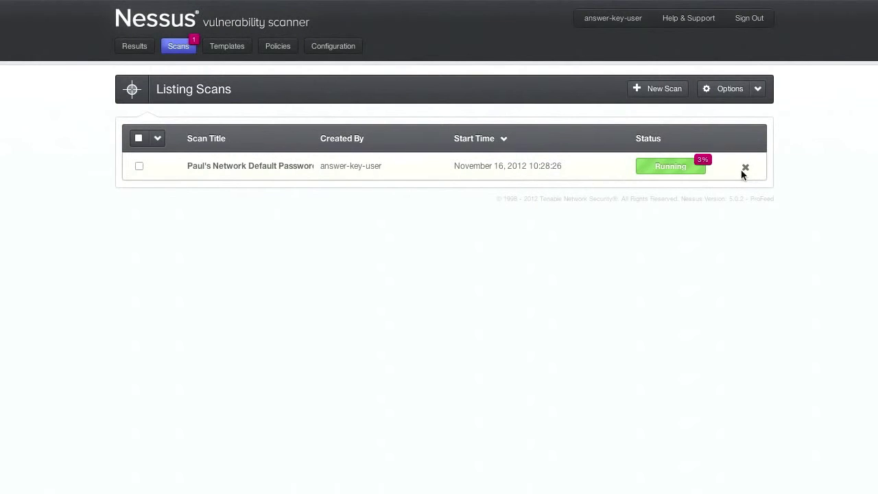
# Open the earlier Network Default Passwords result, then return to the Results list.
pyautogui.click(127, 50)
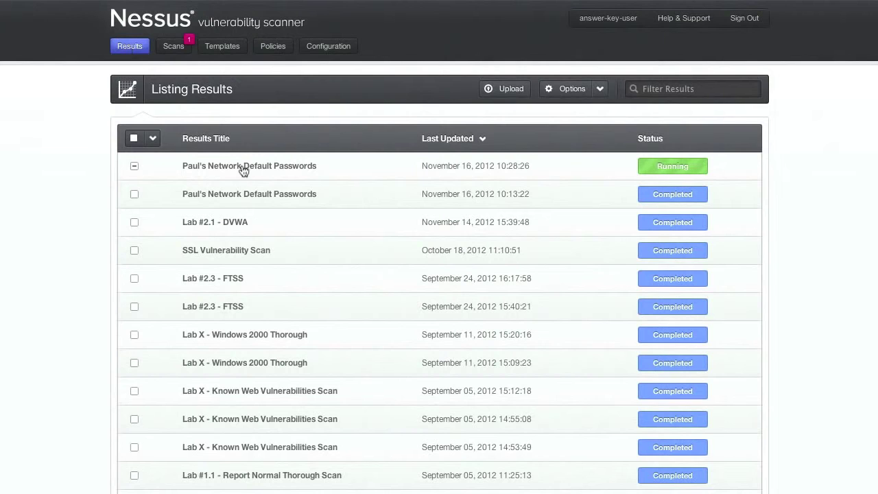
pyautogui.click(304, 195)
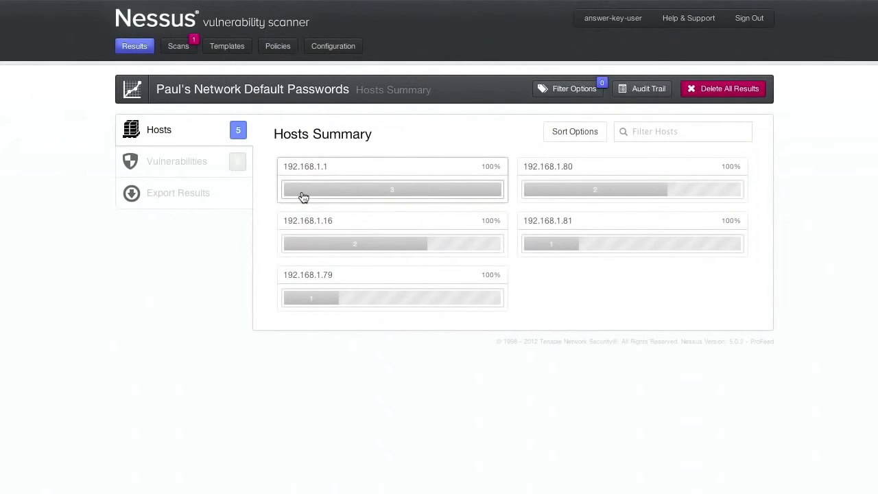
pyautogui.click(132, 47)
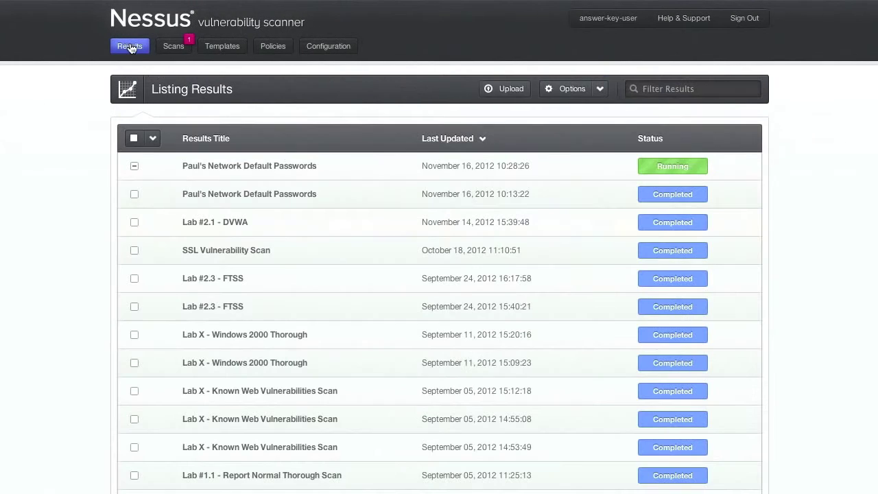
# Open Lab X - Windows 2000 Thorough, view host 192.168.150.100, then the 322-finding summary.
pyautogui.click(304, 337)
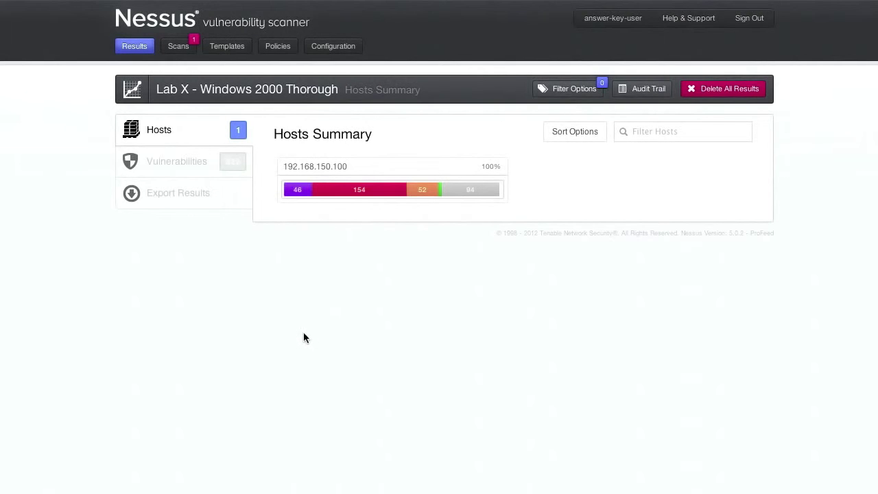
pyautogui.moveTo(329, 190)
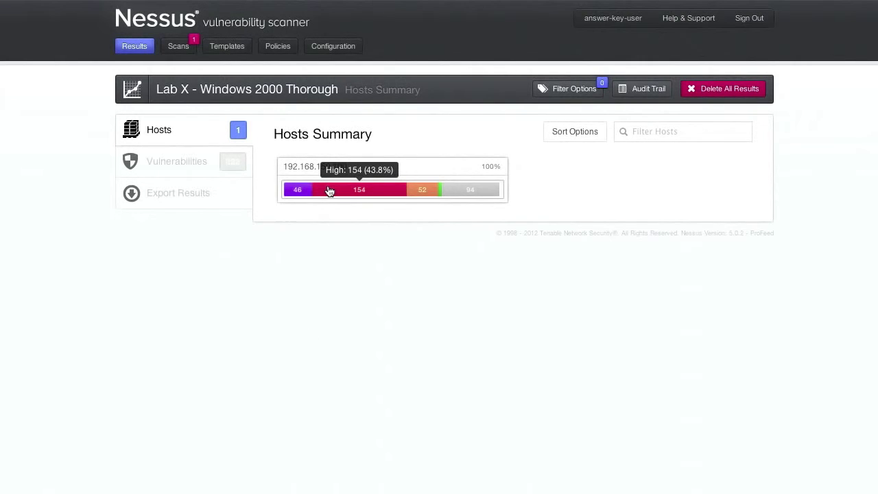
pyautogui.click(330, 191)
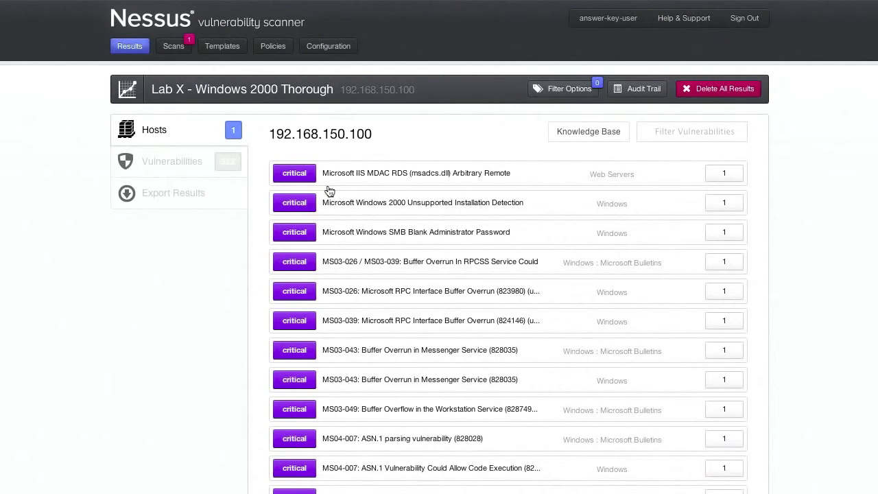
pyautogui.click(173, 166)
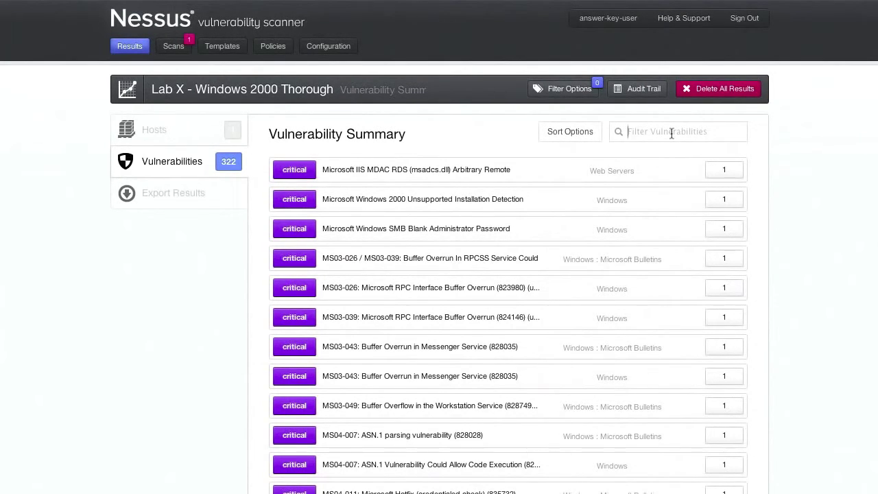
# Try and clear an 'ms07' vulnerability filter, close Filter Options unapplied, and open Export Results.
pyautogui.write('ms07')
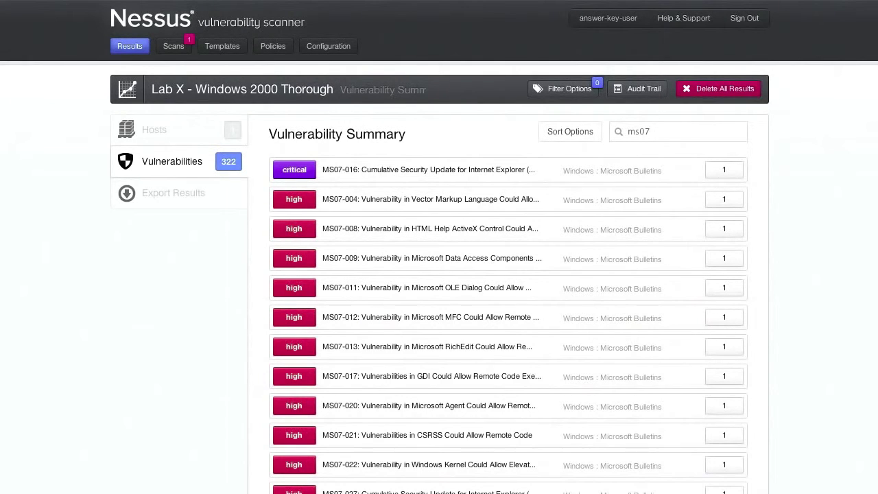
pyautogui.press('BackSpace')
pyautogui.press('BackSpace')
pyautogui.press('BackSpace')
pyautogui.press('BackSpace')
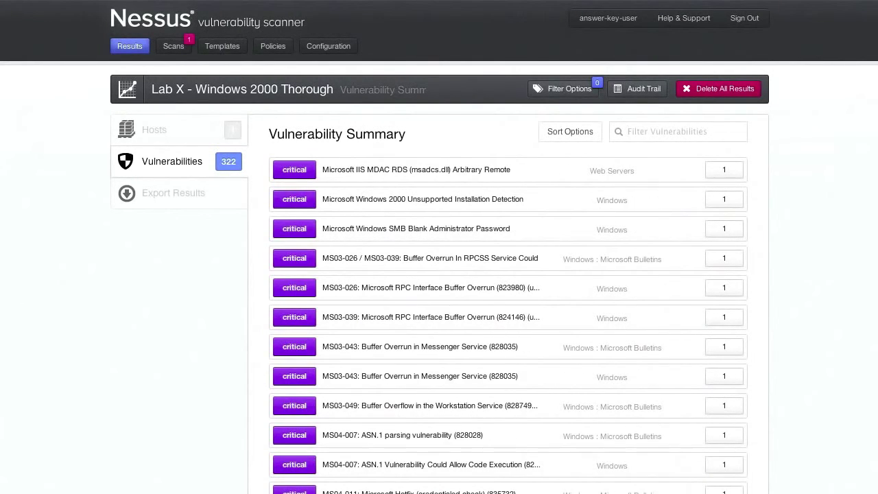
pyautogui.click(566, 88)
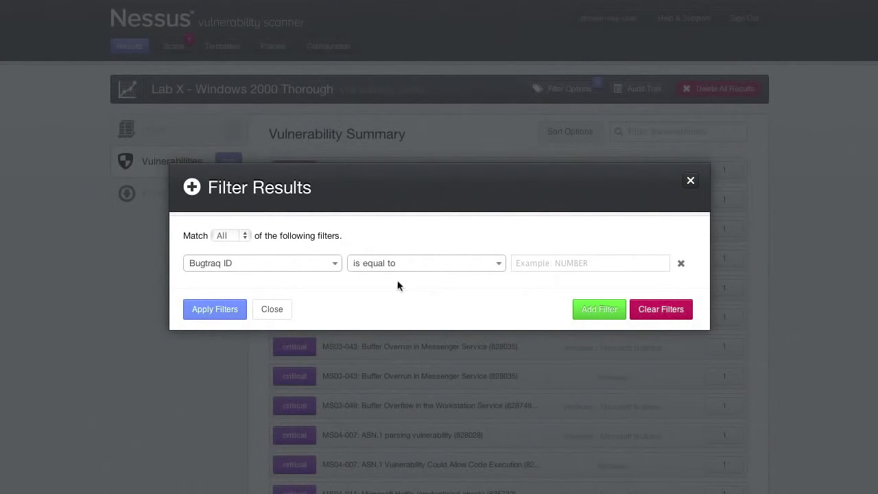
pyautogui.click(272, 310)
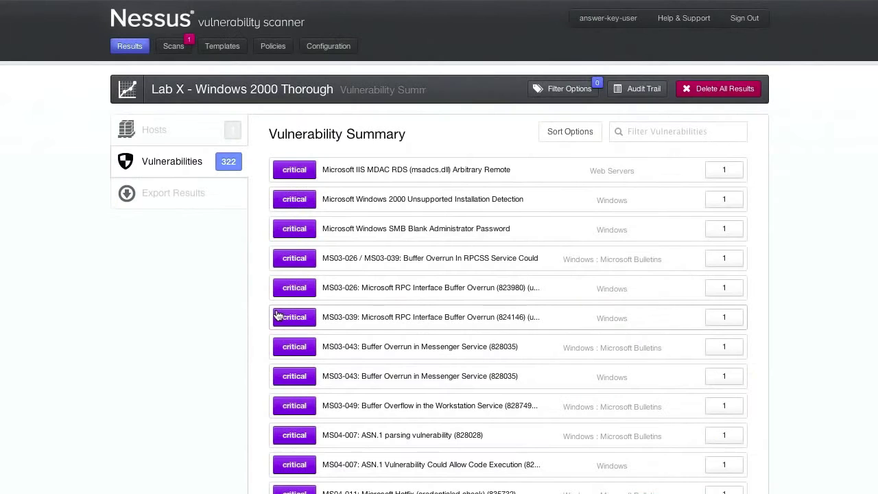
pyautogui.click(193, 196)
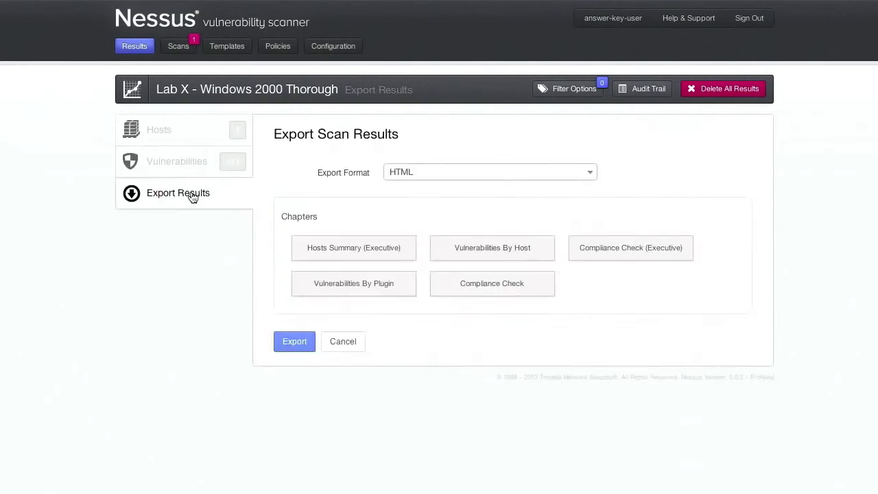
# Switch on Hosts Summary, Vulnerabilities By Host/Plugin and Compliance Check chapters, keeping HTML format.
pyautogui.click(394, 254)
pyautogui.click(542, 259)
pyautogui.click(644, 251)
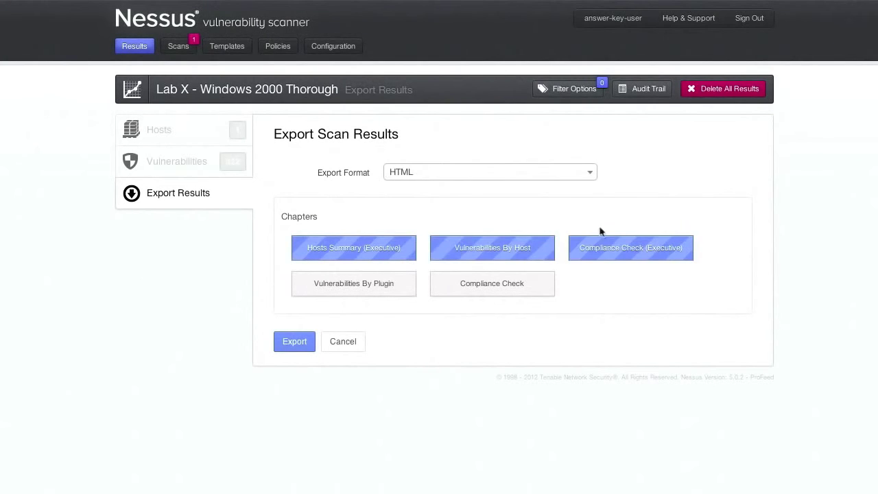
pyautogui.click(558, 172)
pyautogui.click(527, 356)
pyautogui.click(508, 288)
pyautogui.click(332, 289)
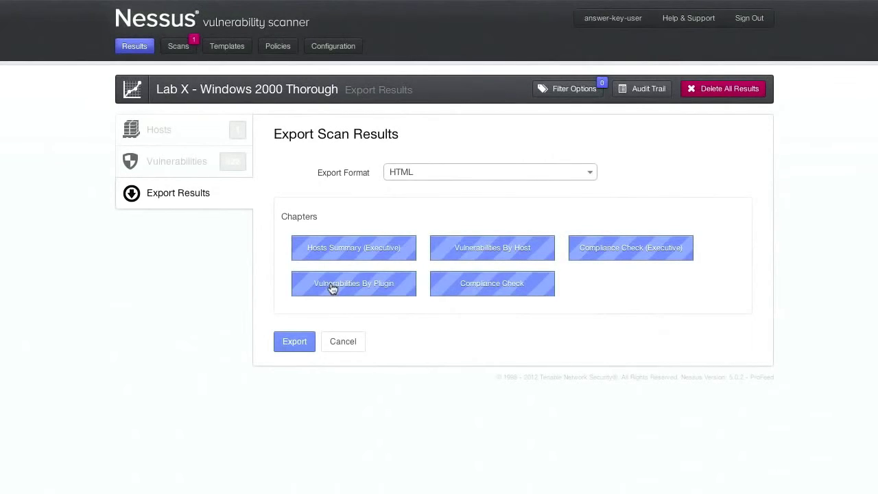
# Turn those export chapters back off and return to the Results list.
pyautogui.click(345, 258)
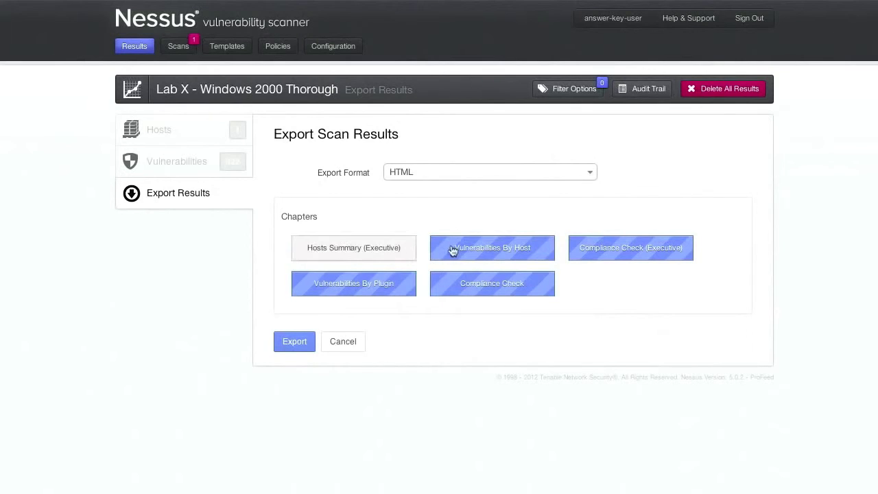
pyautogui.click(454, 251)
pyautogui.click(457, 284)
pyautogui.click(377, 290)
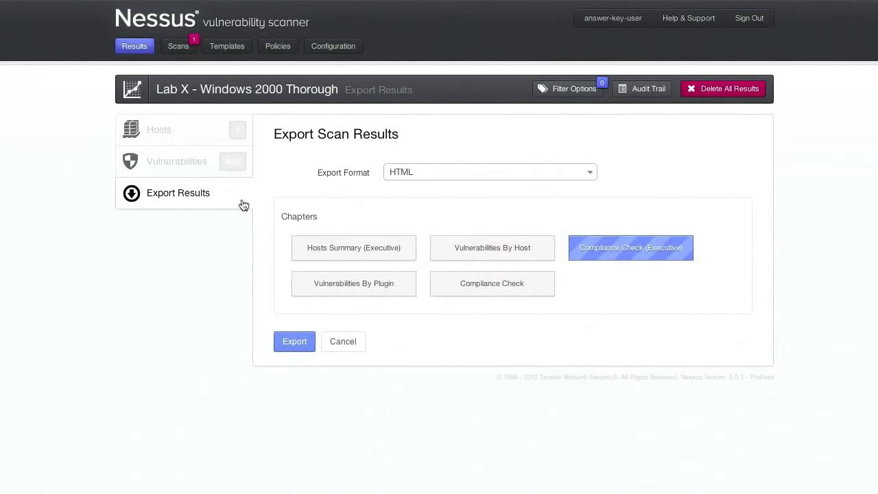
pyautogui.click(142, 50)
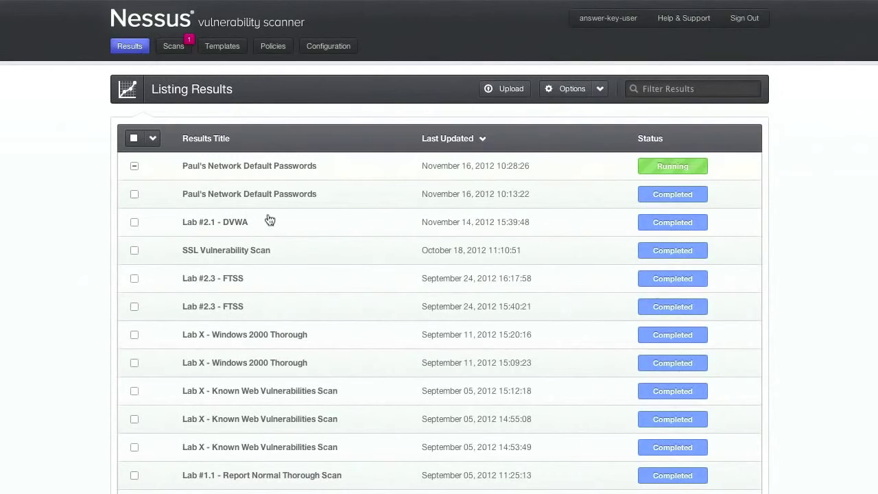
# Open the Lab #3.2 - Database Audit results, view its compliance checks, and start filtering them.
pyautogui.scroll(-5, 283, 261)
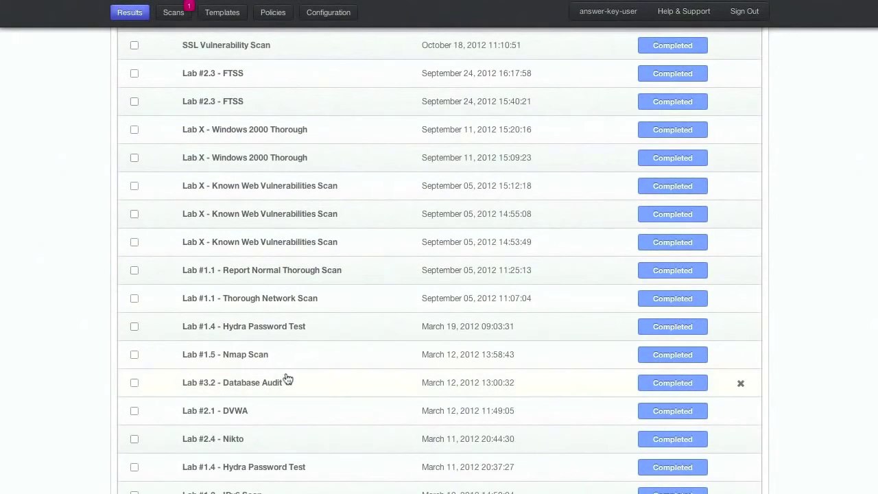
pyautogui.click(283, 386)
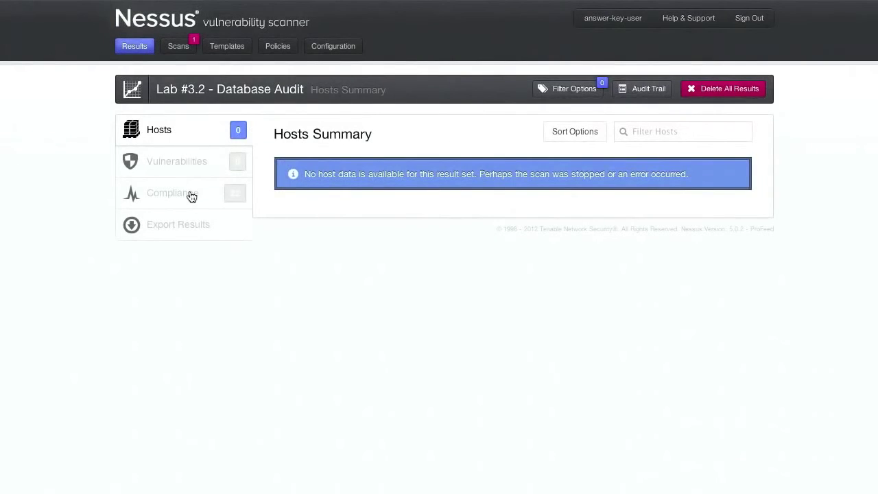
pyautogui.click(191, 195)
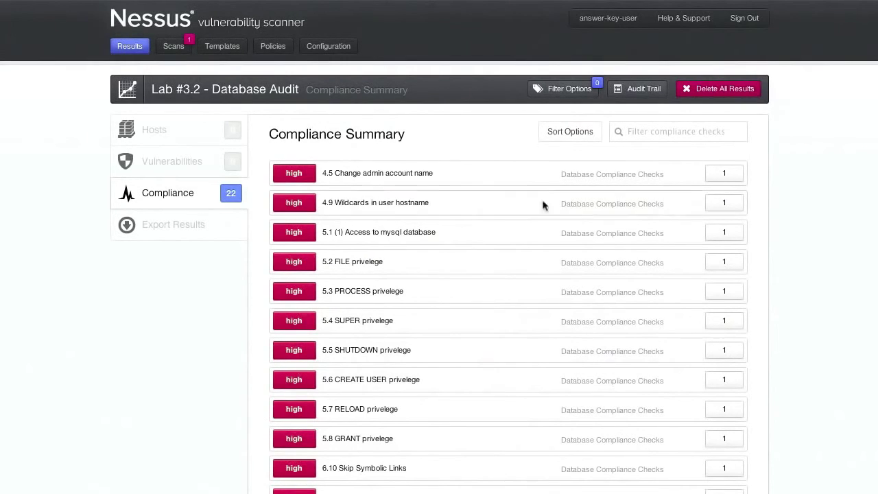
pyautogui.click(627, 140)
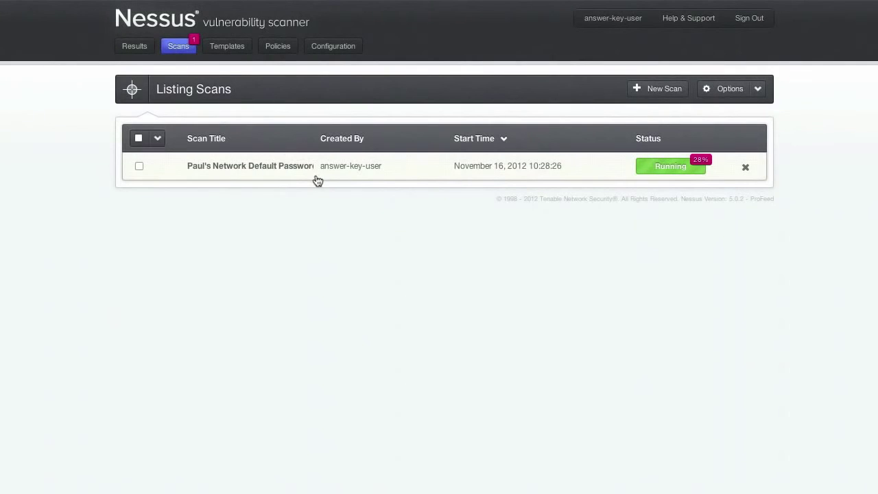
# Check the running default-passwords scan's vulnerabilities and hosts, then go back to the results listing.
pyautogui.click(317, 167)
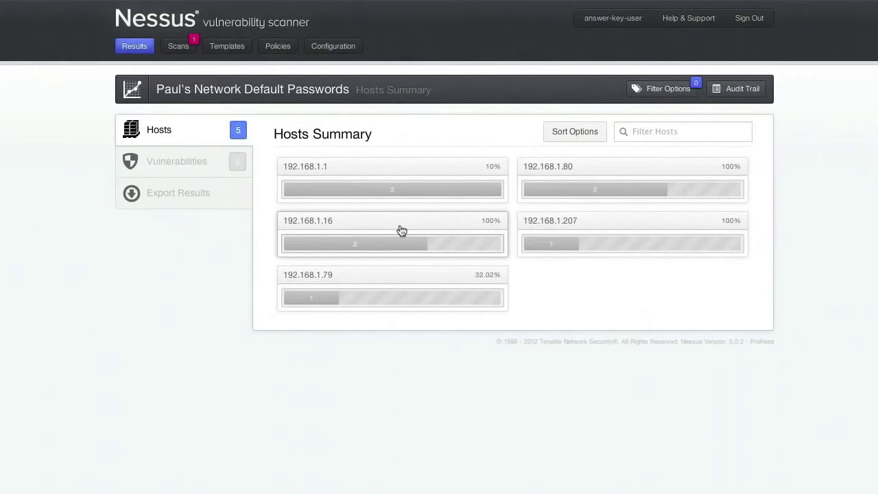
pyautogui.click(192, 164)
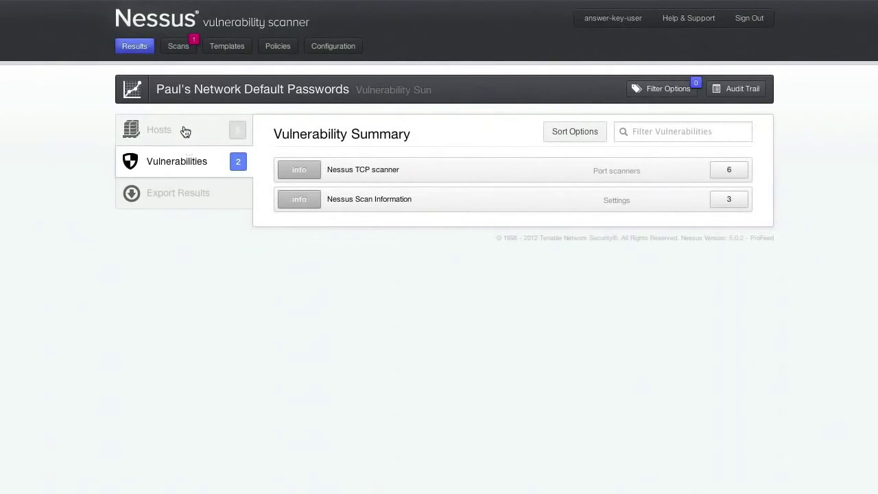
pyautogui.click(184, 131)
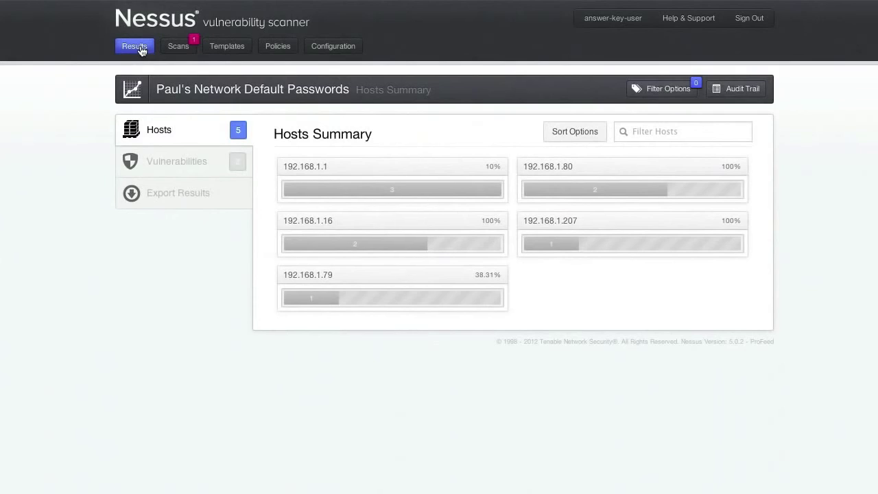
pyautogui.click(135, 46)
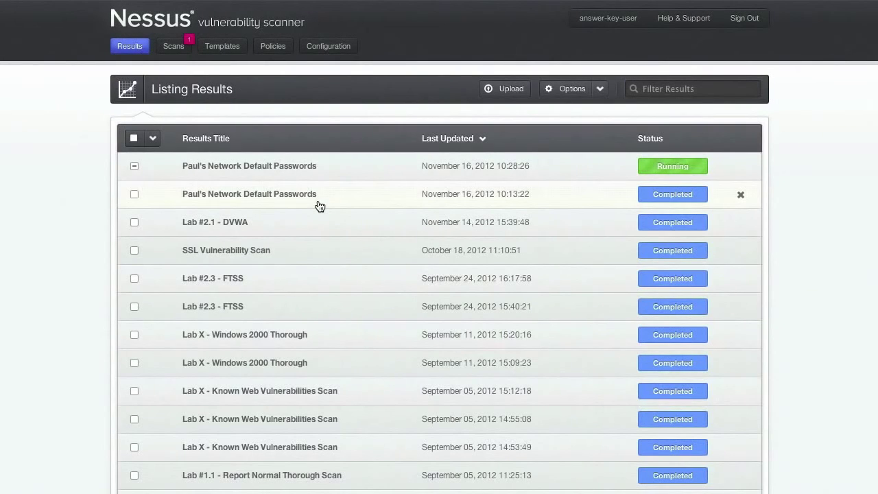